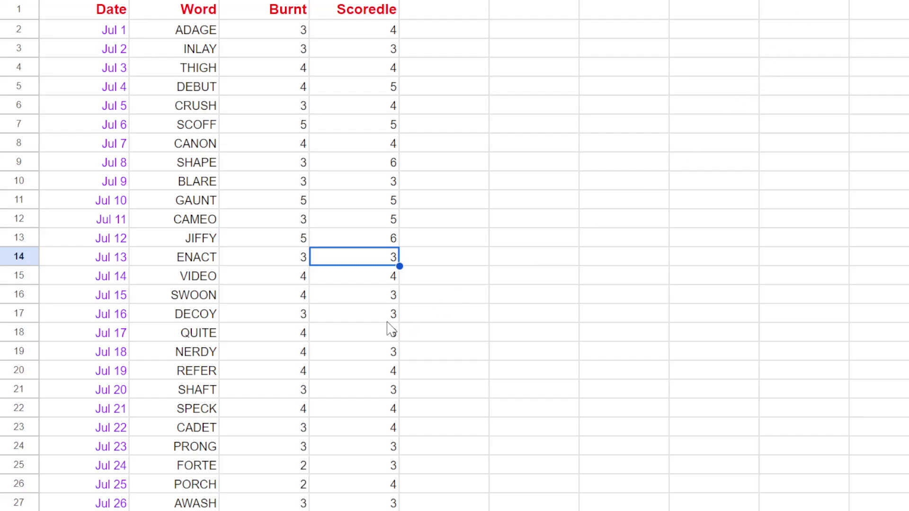
# Review the daily Burnt and Scoredle scores, comparing the SCOFF, GAUNT and JIFFY rows and the Scoredle scores for Jul 15 to Jul 18
pyautogui.scroll(-4, 388, 327)
pyautogui.scroll(-3, 391, 328)
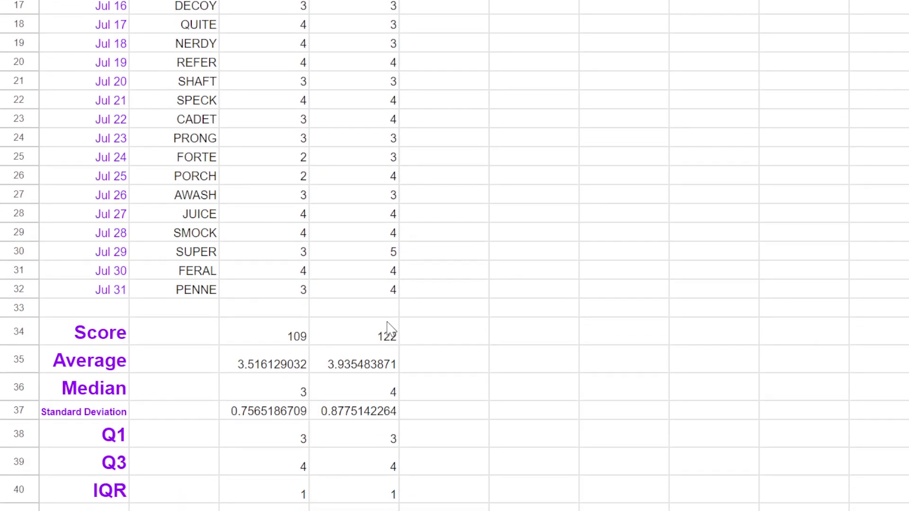
pyautogui.scroll(1, 387, 327)
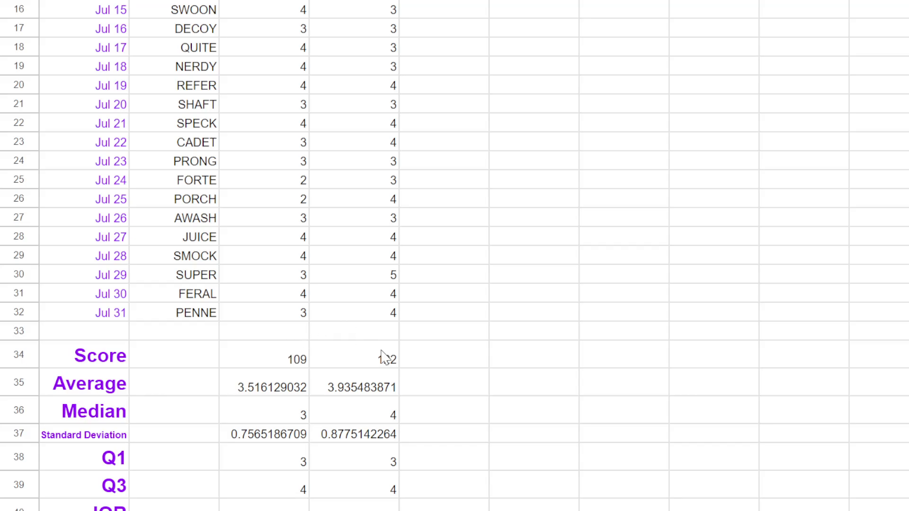
pyautogui.scroll(3, 422, 266)
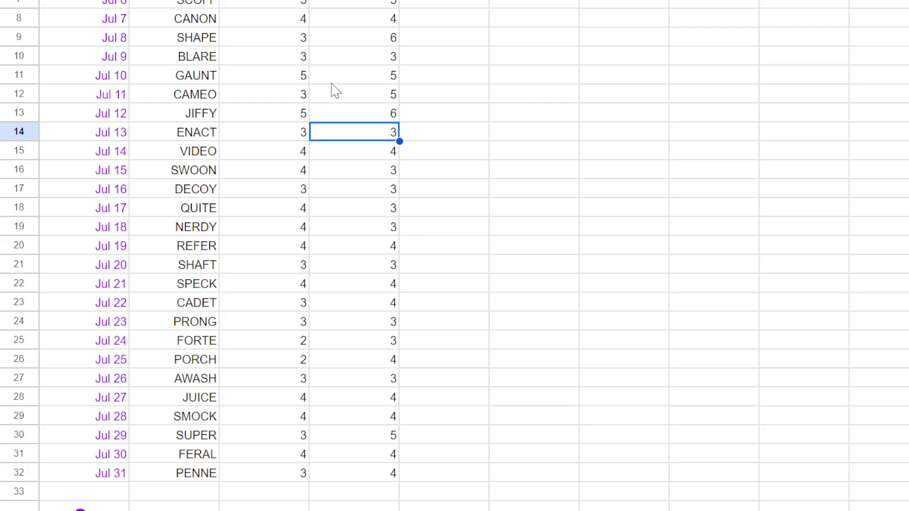
pyautogui.scroll(2, 328, 128)
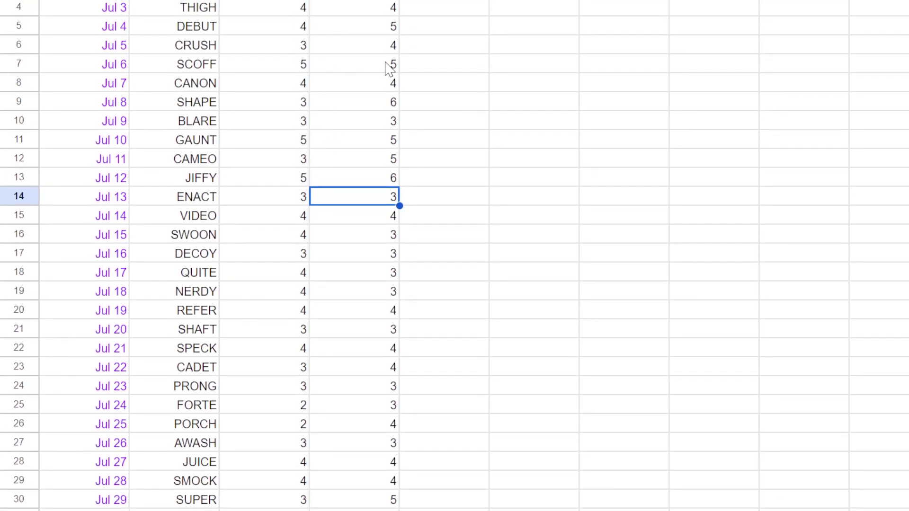
pyautogui.keyDown('shift'); pyautogui.click(322, 66); pyautogui.keyUp('shift')
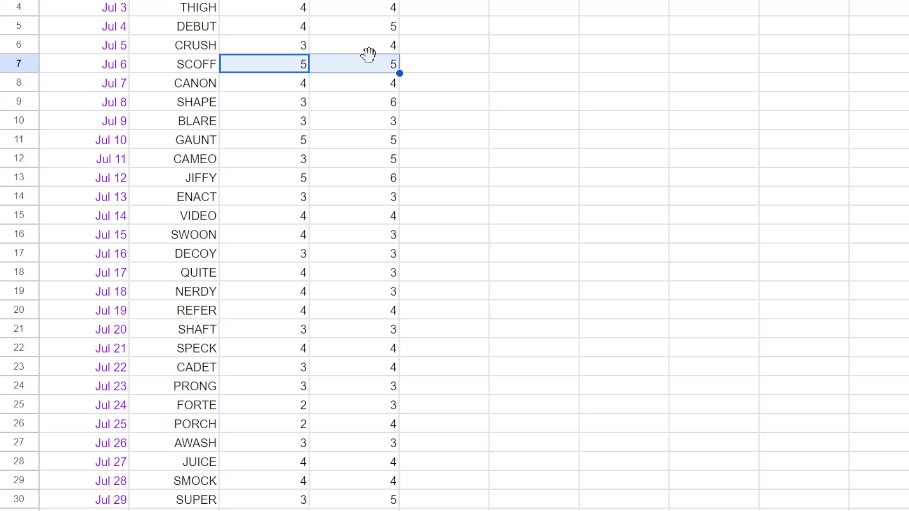
pyautogui.click(289, 142)
pyautogui.keyDown('shift'); pyautogui.click(367, 144); pyautogui.keyUp('shift')
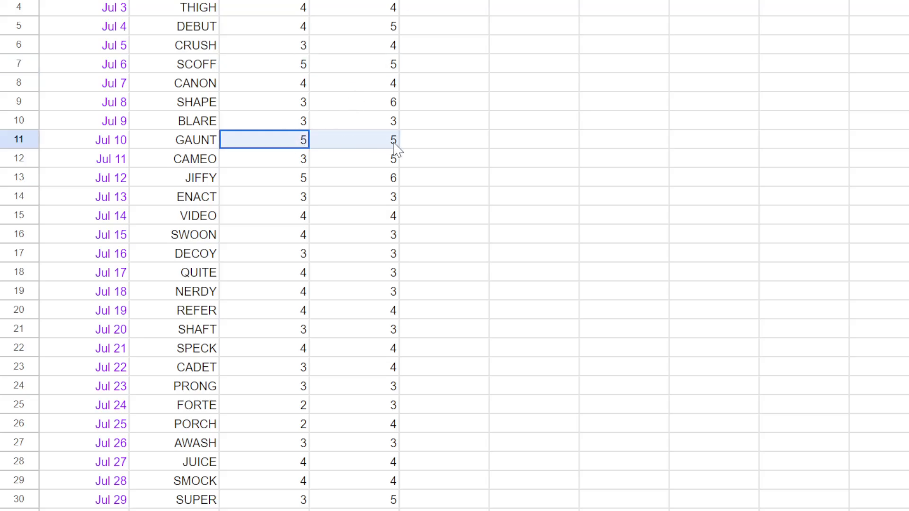
pyautogui.click(294, 179)
pyautogui.keyDown('shift'); pyautogui.click(383, 180); pyautogui.keyUp('shift')
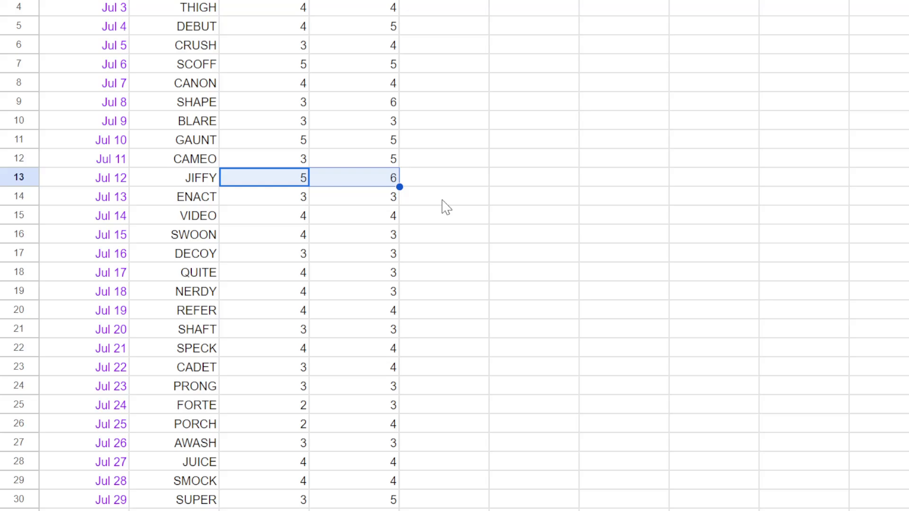
pyautogui.moveTo(396, 239); pyautogui.dragTo(389, 296)
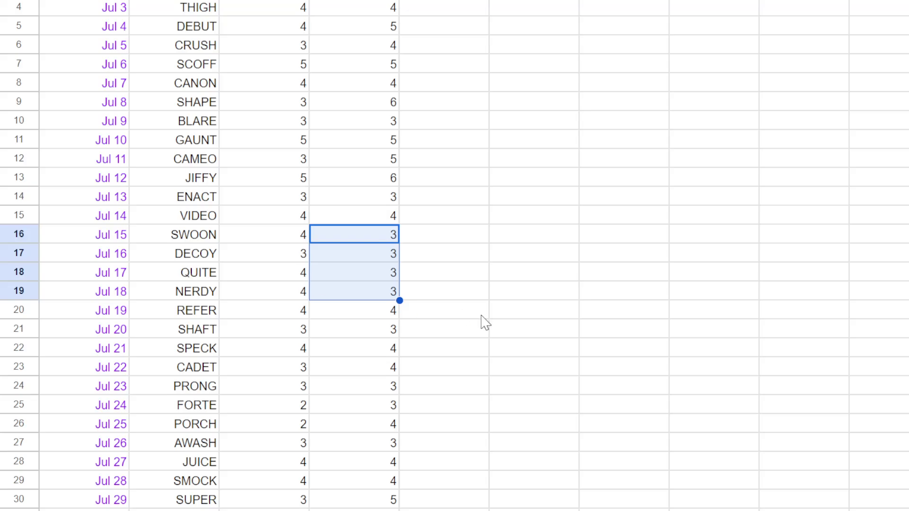
# Examine the monthly summary statistics below the daily scores, comparing average, median, standard deviation and quartiles for Burnt and Scoredle
pyautogui.scroll(-5, 485, 322)
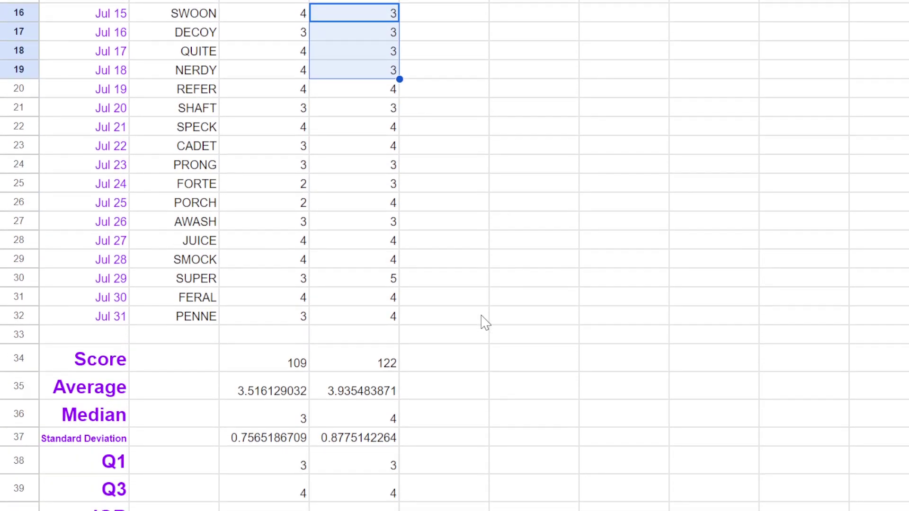
pyautogui.scroll(1, 485, 322)
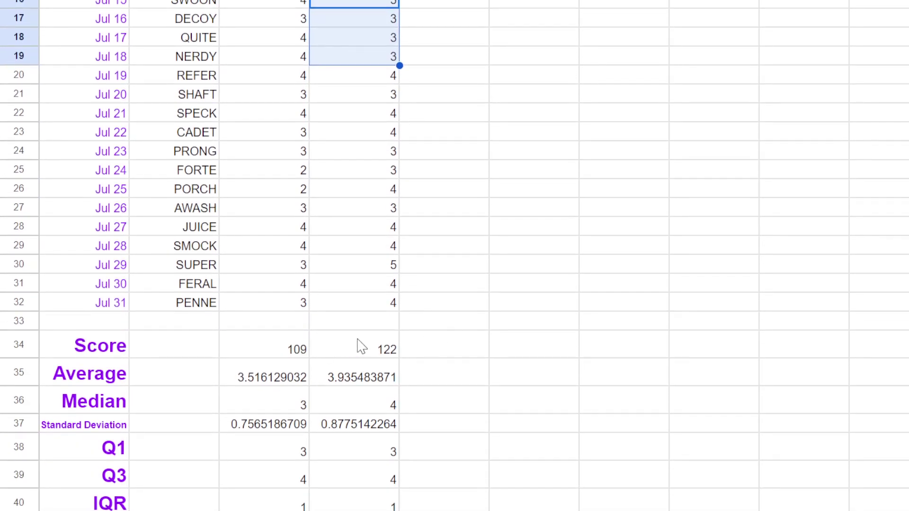
pyautogui.click(280, 381)
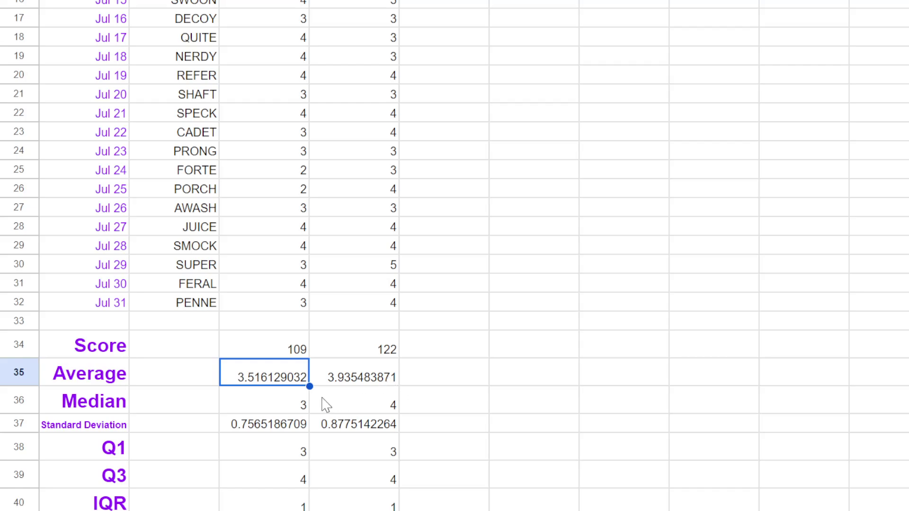
pyautogui.click(303, 405)
pyautogui.click(377, 406)
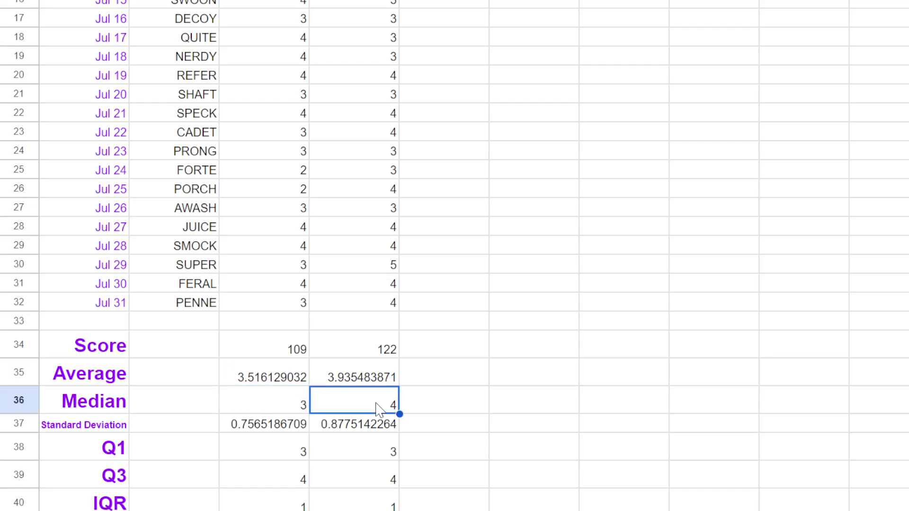
pyautogui.click(271, 424)
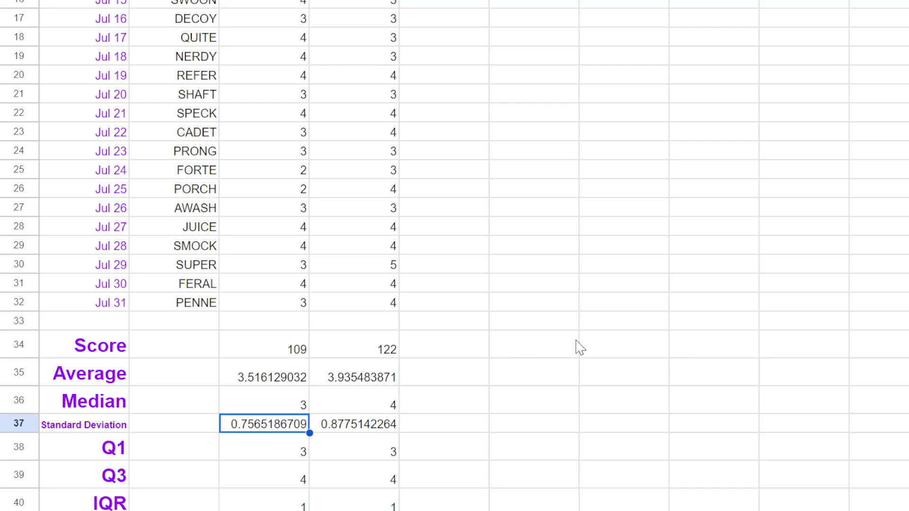
pyautogui.click(377, 432)
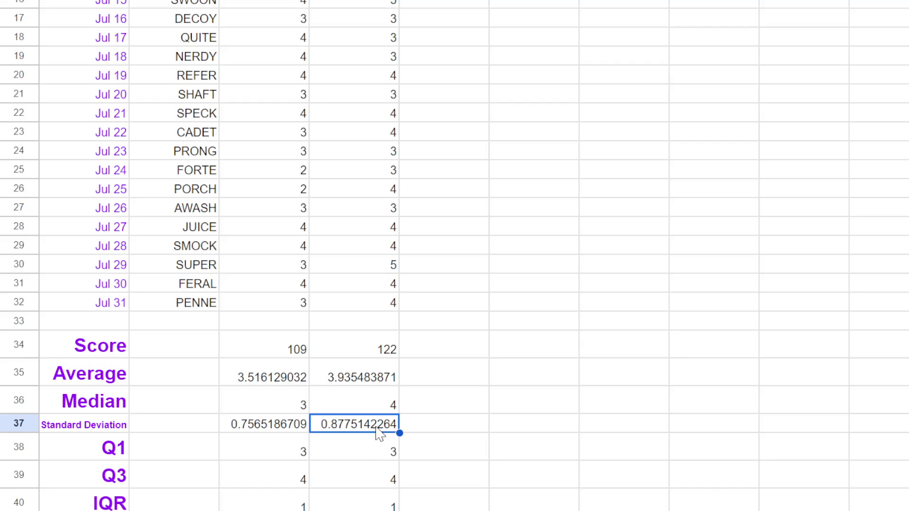
pyautogui.click(261, 458)
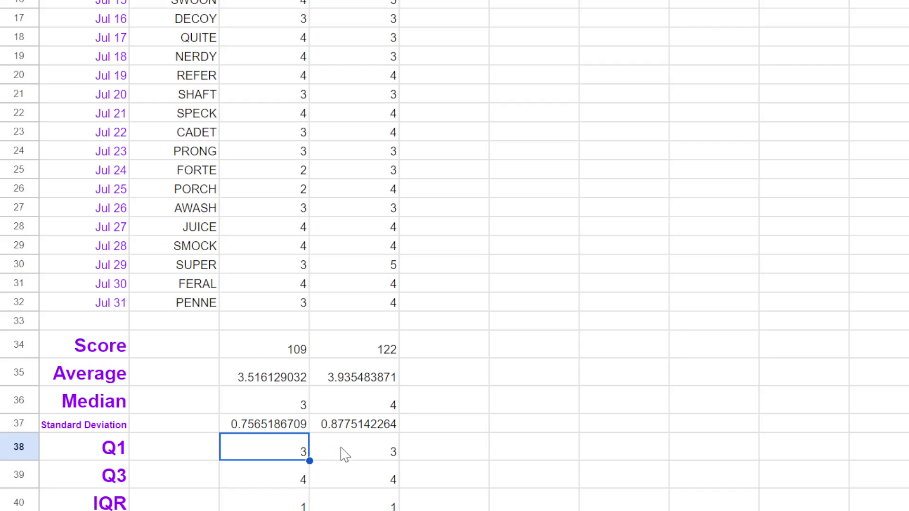
pyautogui.moveTo(340, 446); pyautogui.dragTo(295, 507)
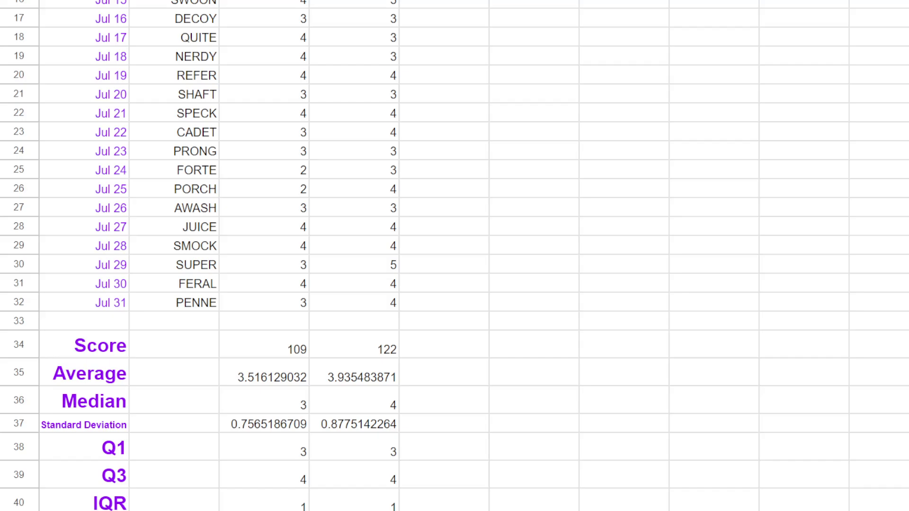
# Examine the Score and Average rows in the Differences section for both players, checking them against the monthly score totals
pyautogui.scroll(-7, 370, 440)
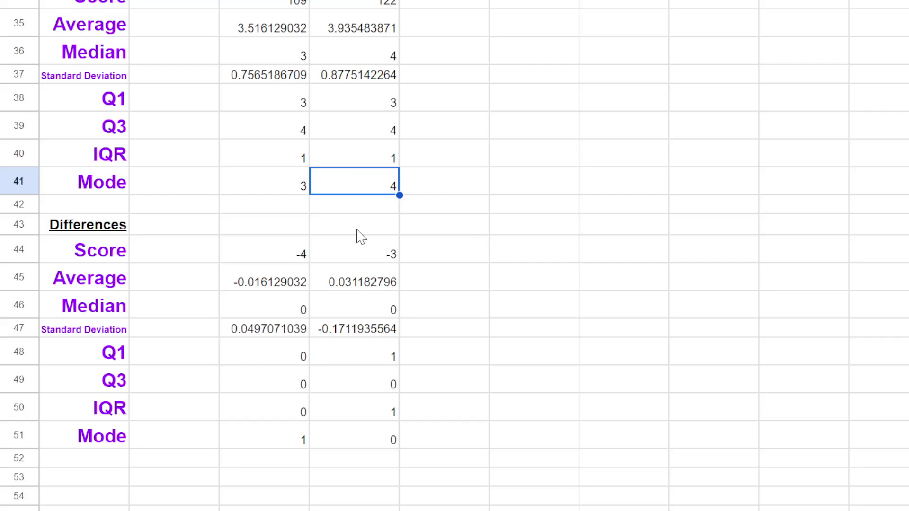
pyautogui.scroll(1, 359, 237)
pyautogui.click(290, 296)
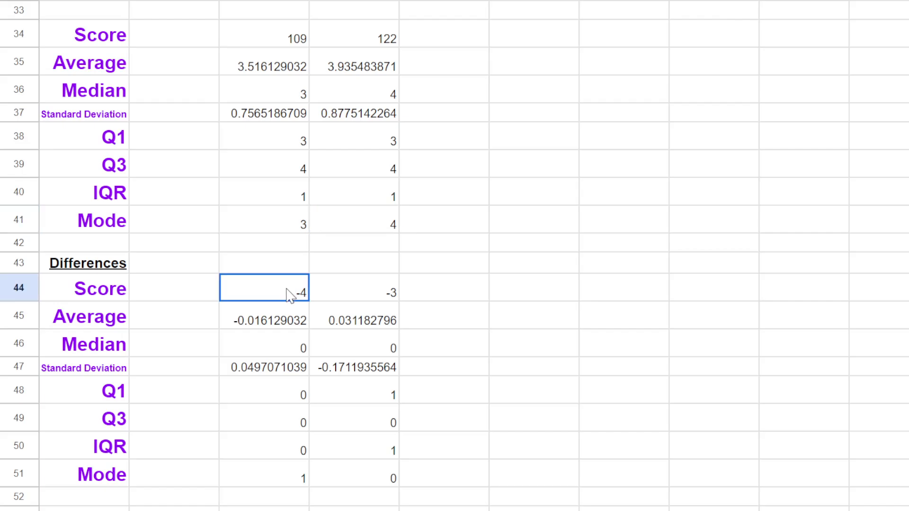
pyautogui.click(379, 294)
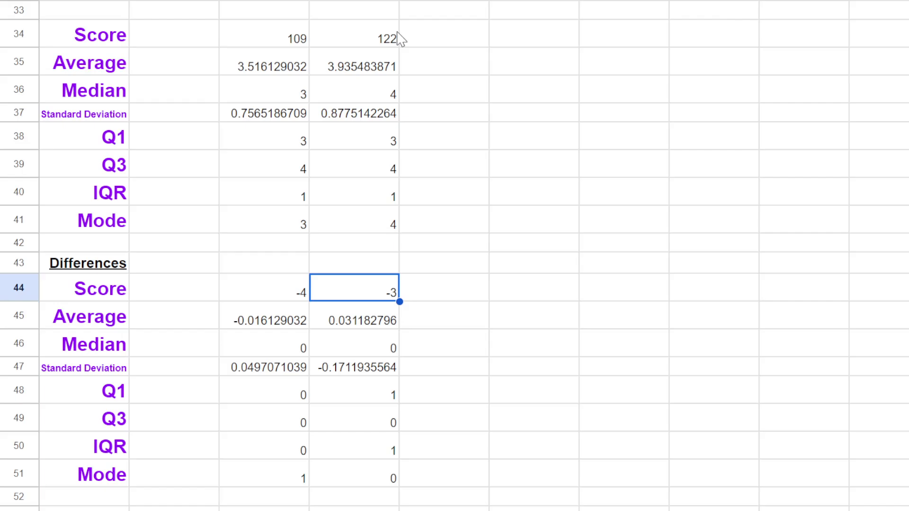
pyautogui.click(296, 41)
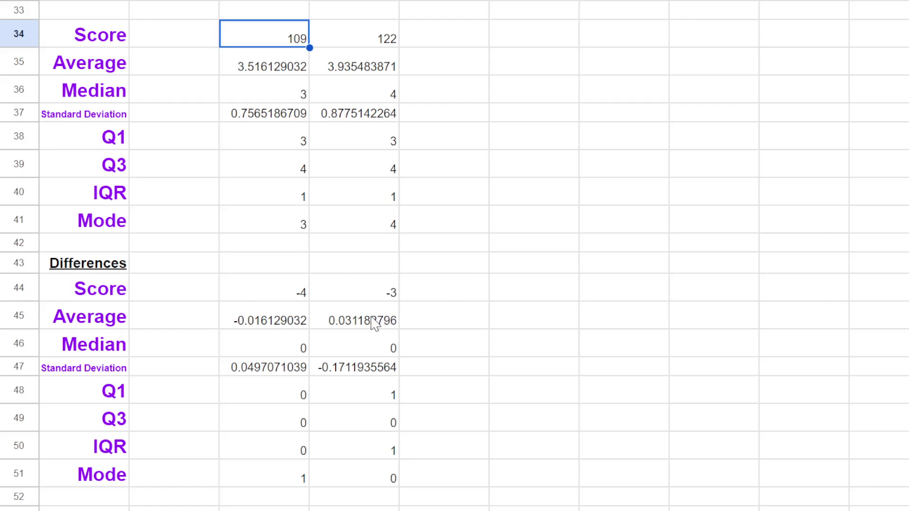
pyautogui.click(269, 330)
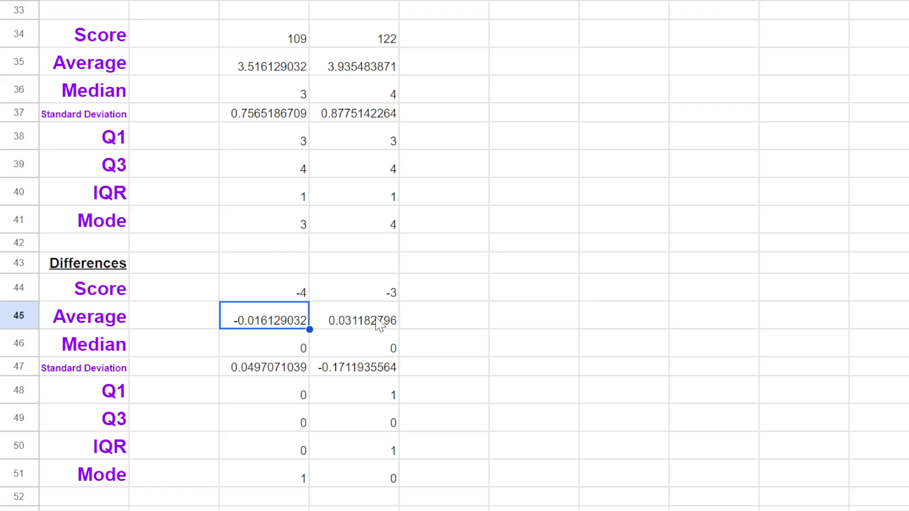
pyautogui.click(394, 273)
pyautogui.click(397, 290)
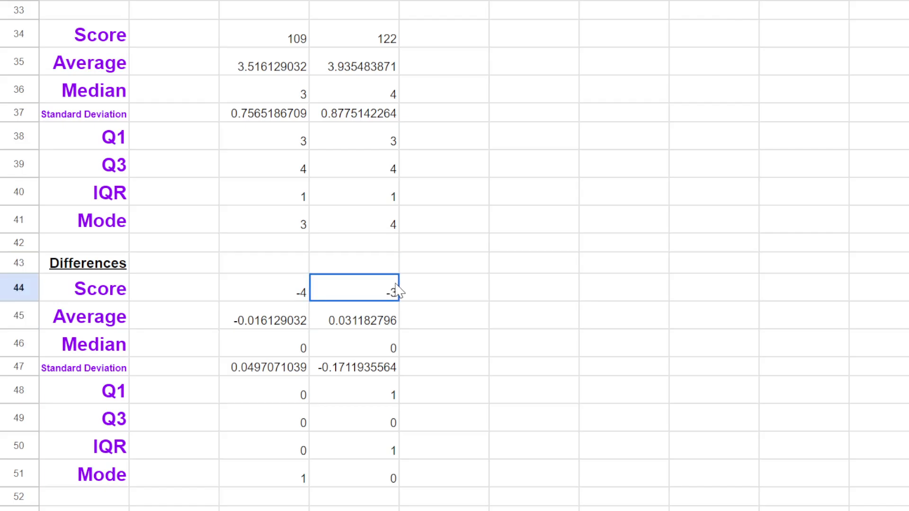
pyautogui.click(389, 326)
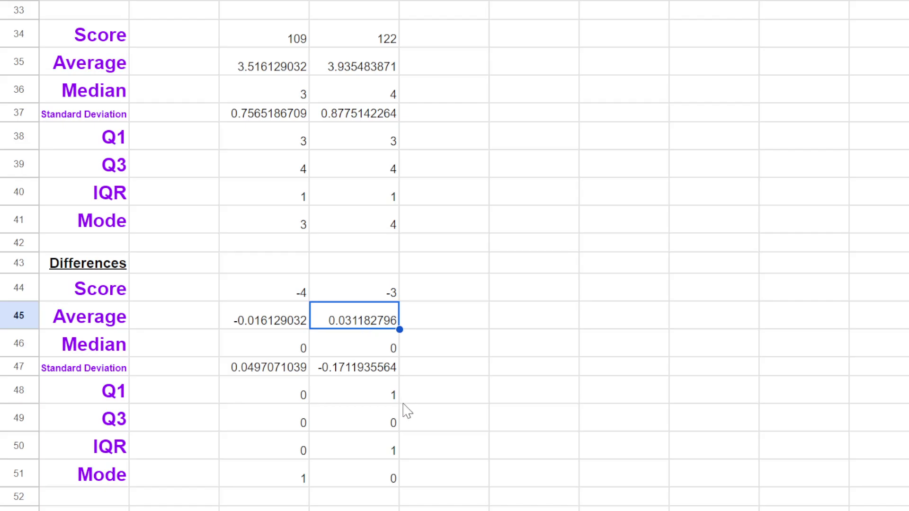
pyautogui.click(246, 320)
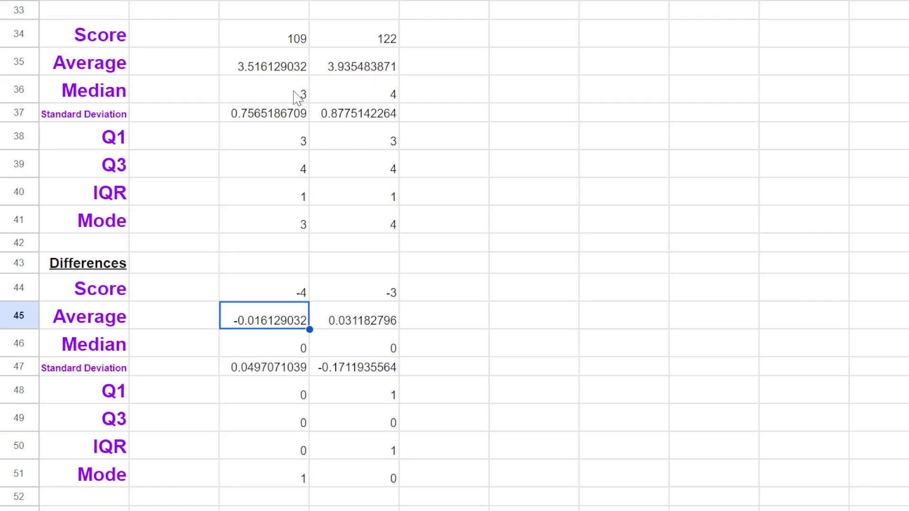
# Examine the Standard Deviation and Mode differences, and check Scoredle's monthly IQR
pyautogui.click(283, 378)
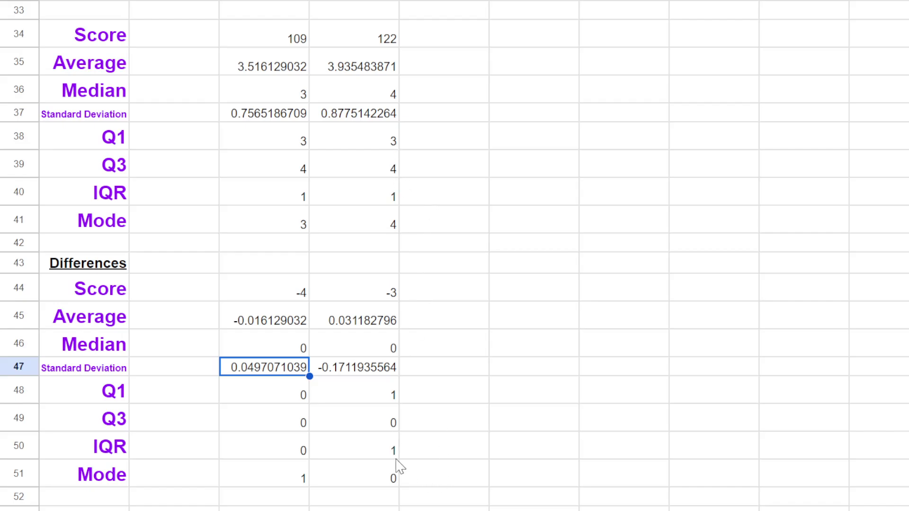
pyautogui.click(376, 196)
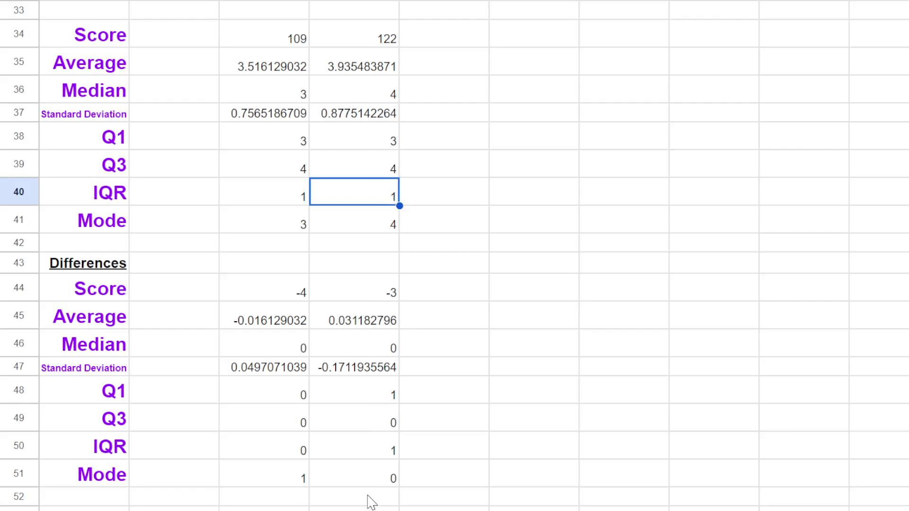
pyautogui.click(306, 479)
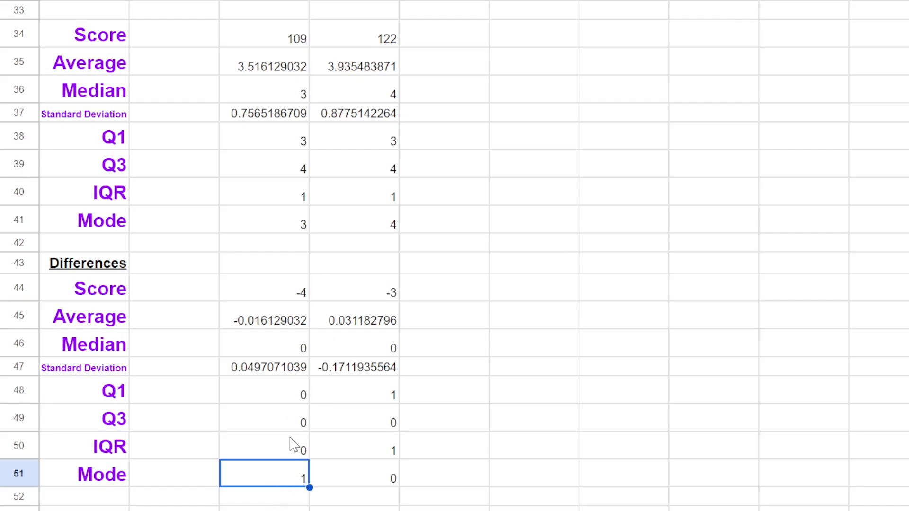
pyautogui.click(382, 470)
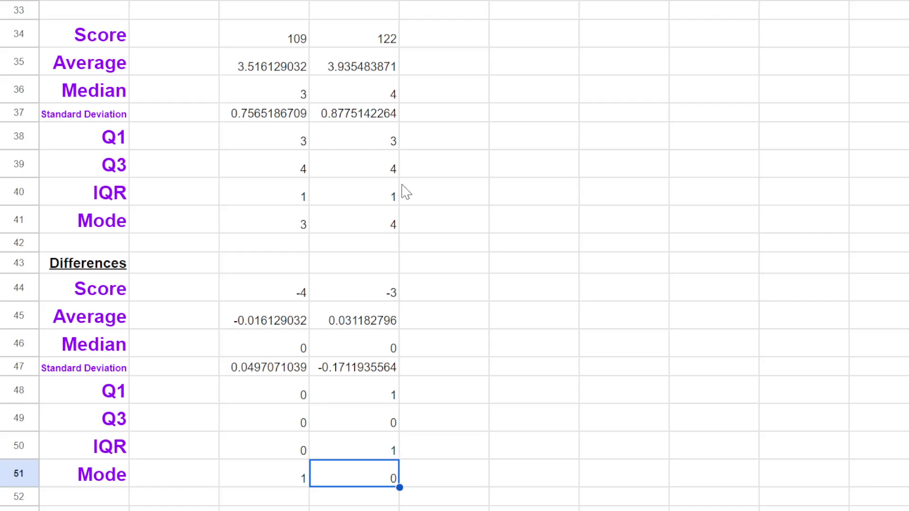